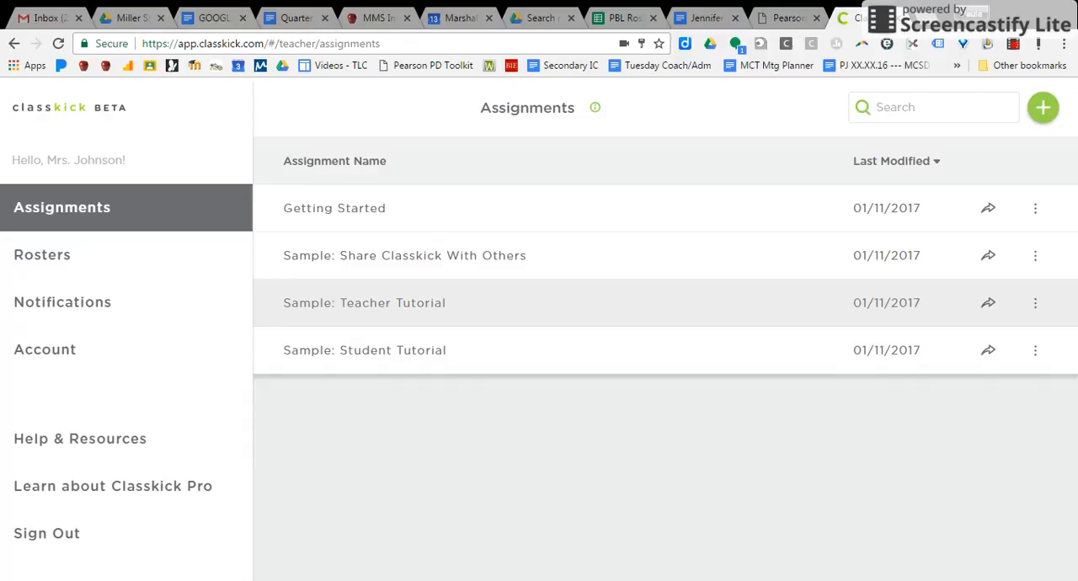
Look through all three slides of the Getting Started assignment and return to the assignments list.
left_click(354, 218)
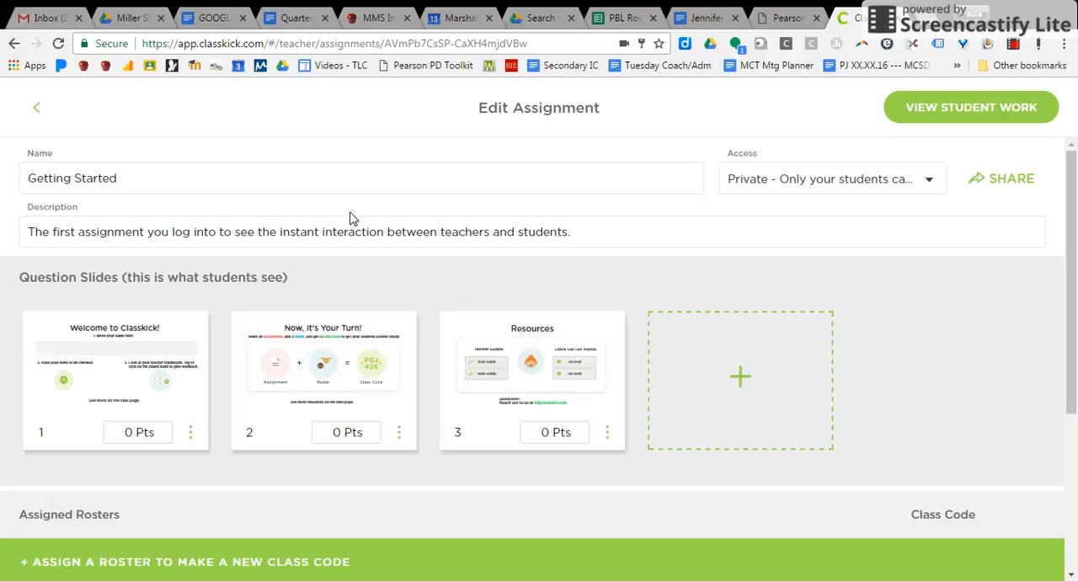
left_click(136, 374)
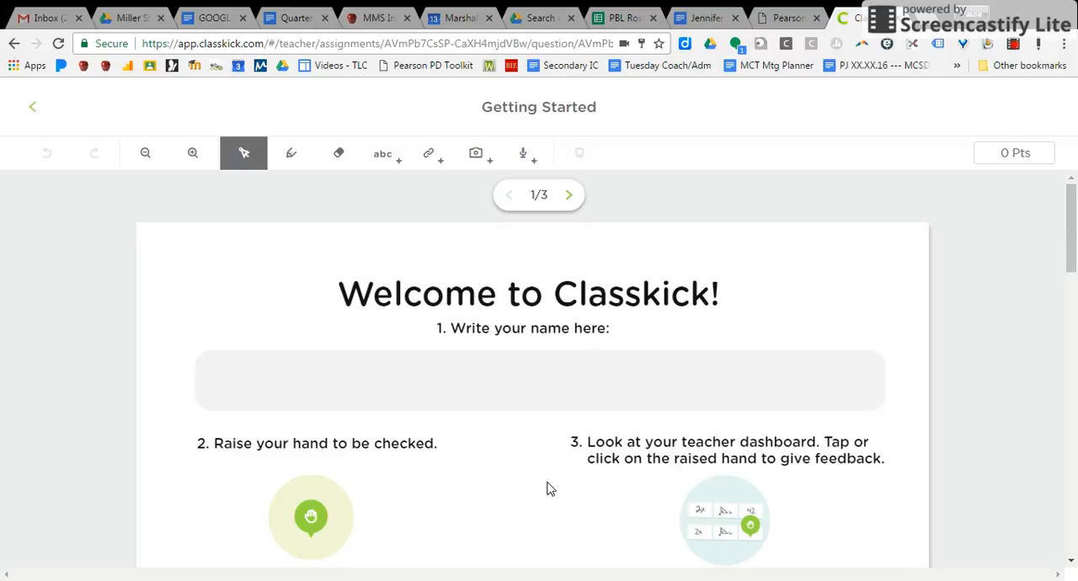
left_click(312, 529)
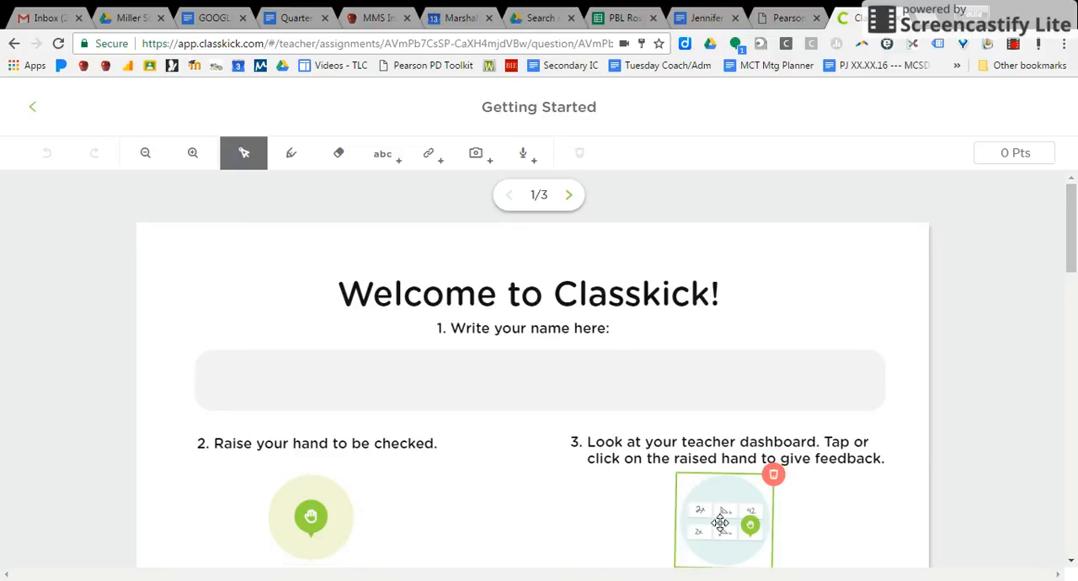
left_click(570, 197)
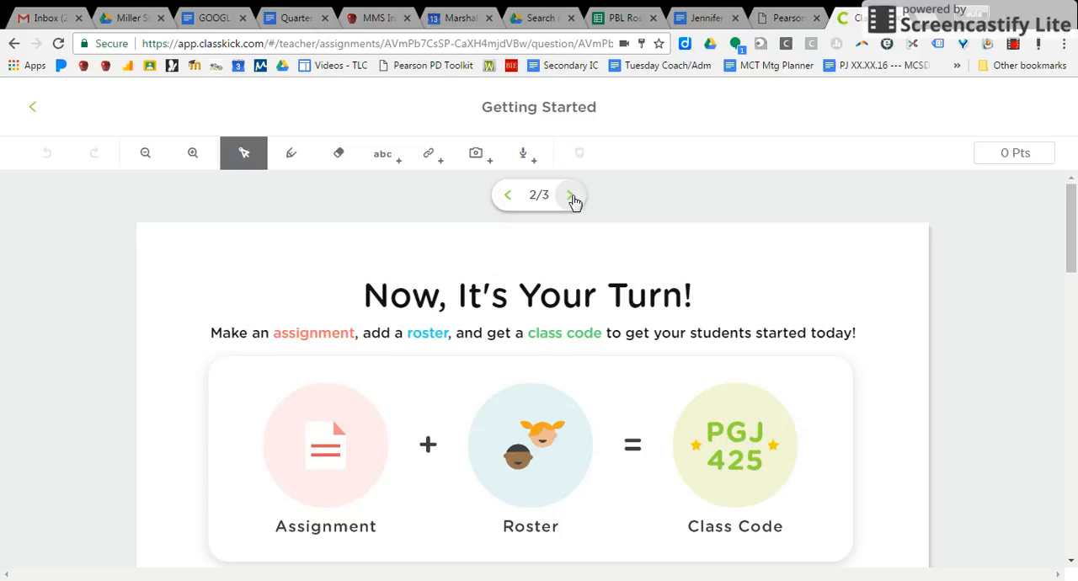
left_click(571, 197)
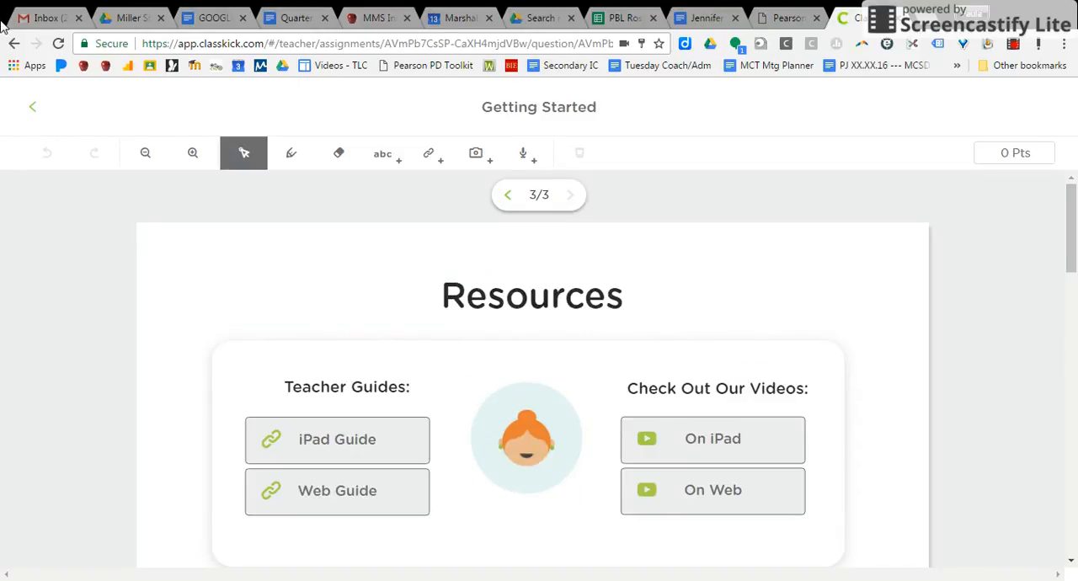
left_click(33, 108)
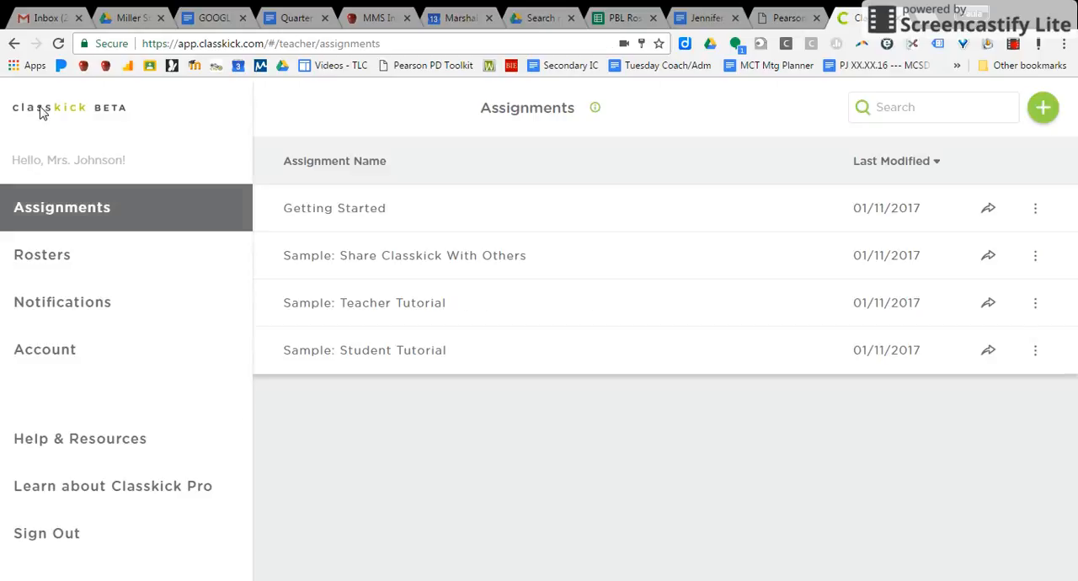
Open slide 2 of the Sample: Teacher Tutorial assignment and view the pen tool's color choices.
left_click(392, 307)
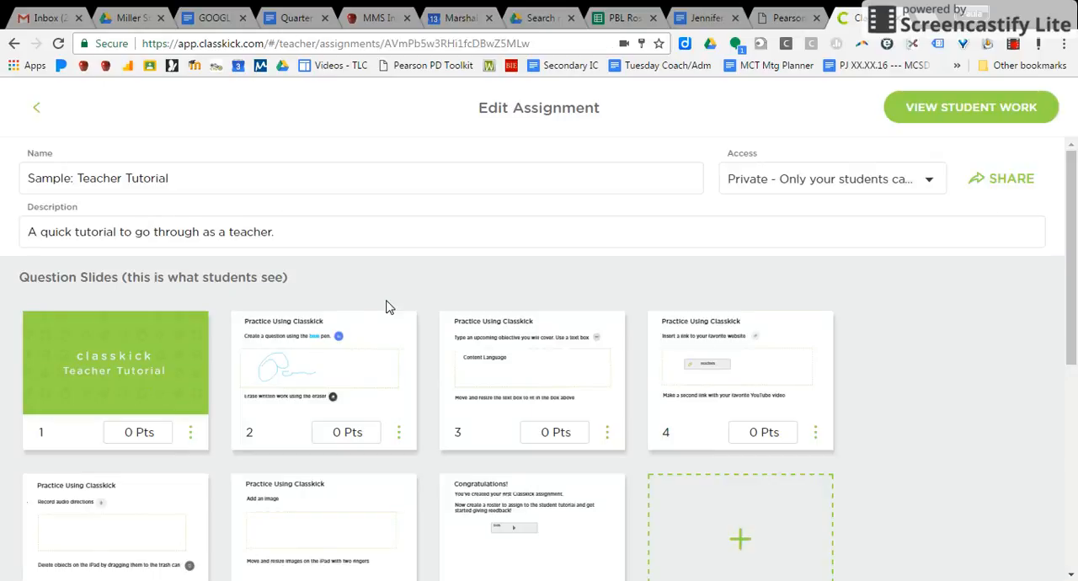
left_click(385, 352)
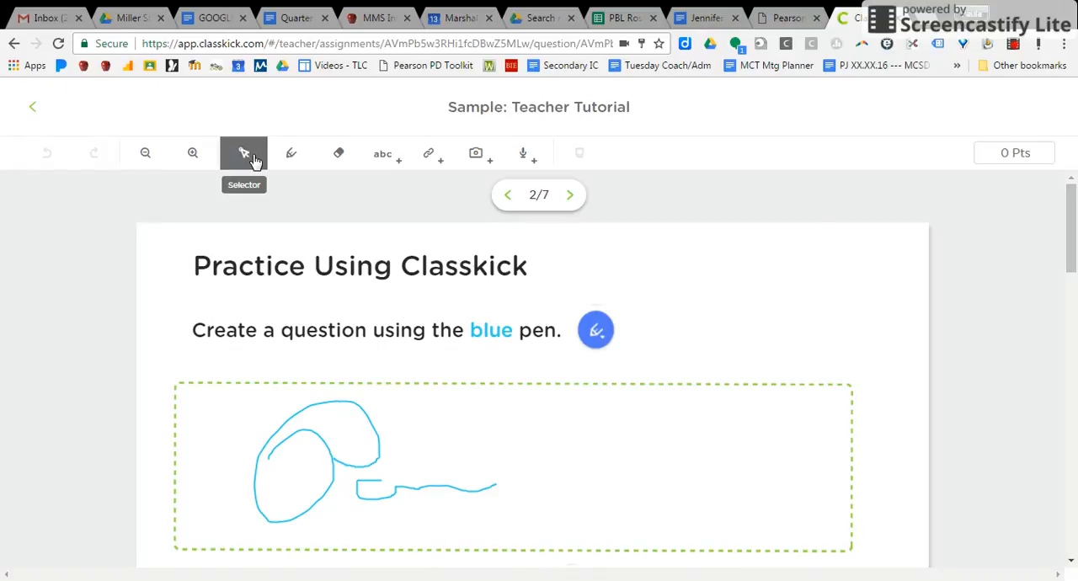
left_click(294, 159)
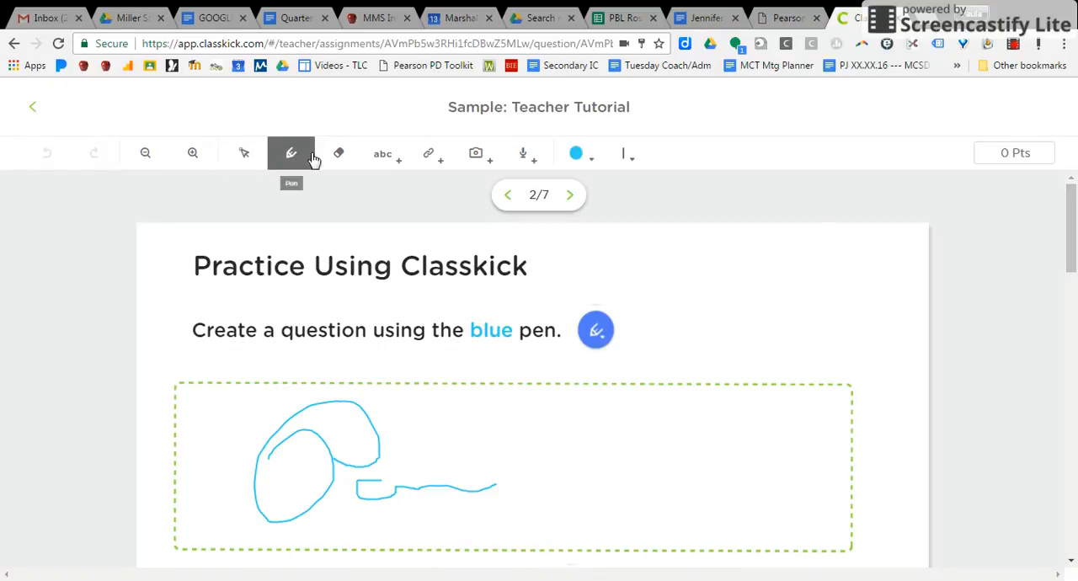
left_click(593, 159)
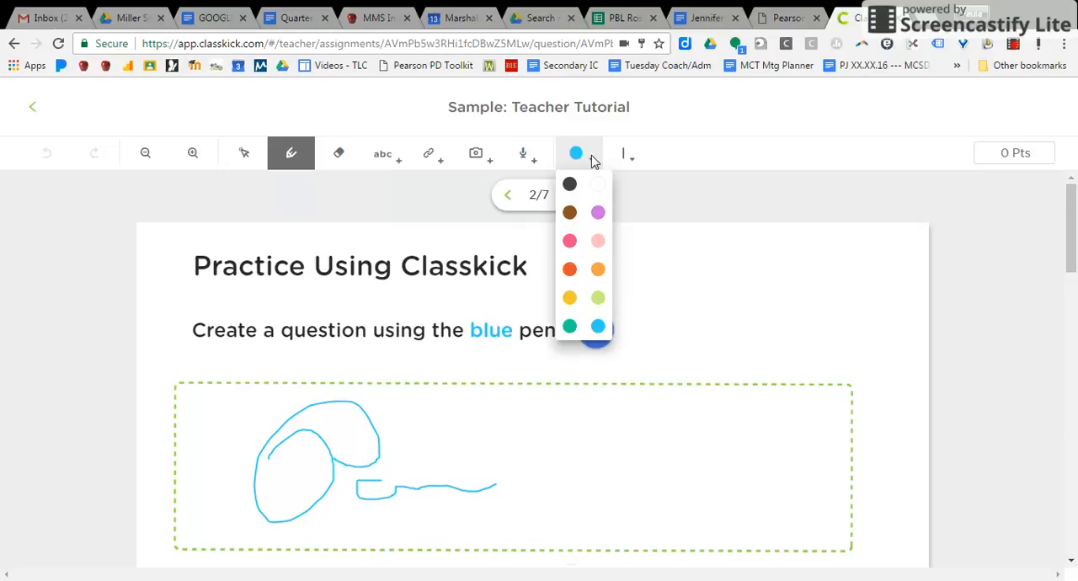
left_click(645, 209)
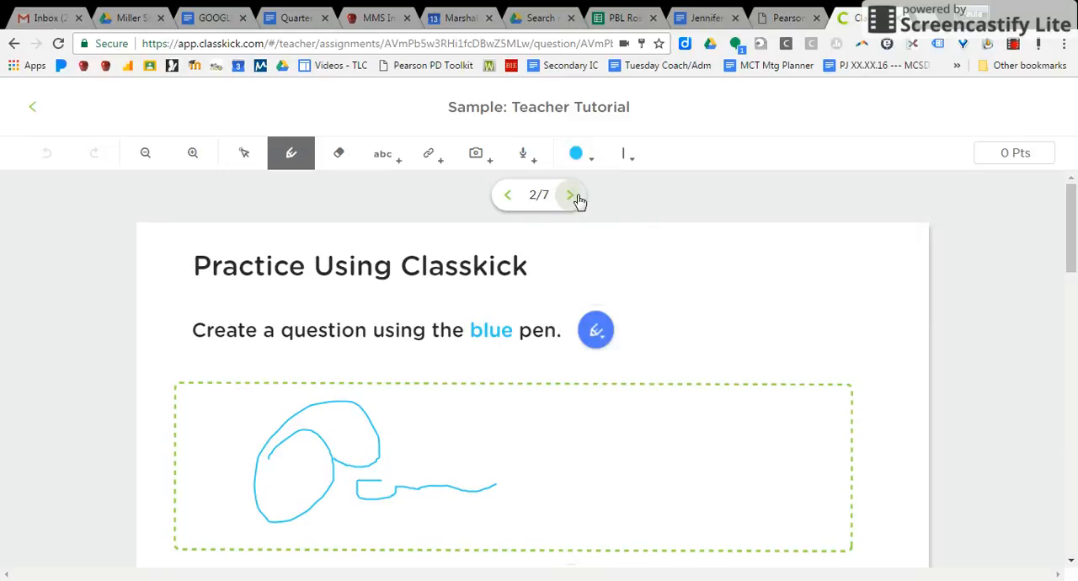
Add an empty text box on slide 3, resize it, and place it inside the dashed frame beside Content Language.
left_click(571, 197)
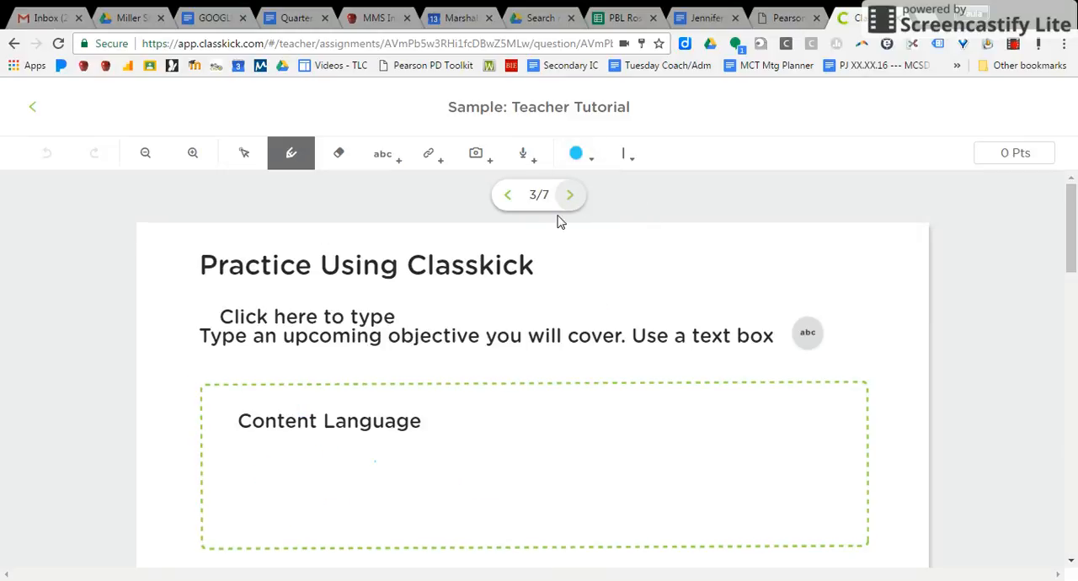
left_click(594, 362)
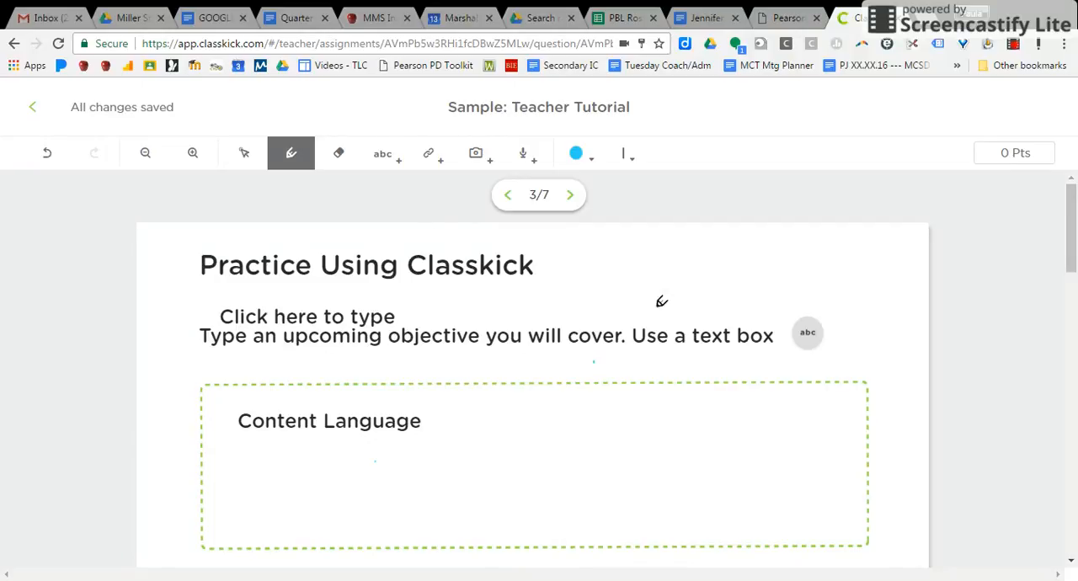
left_click(382, 154)
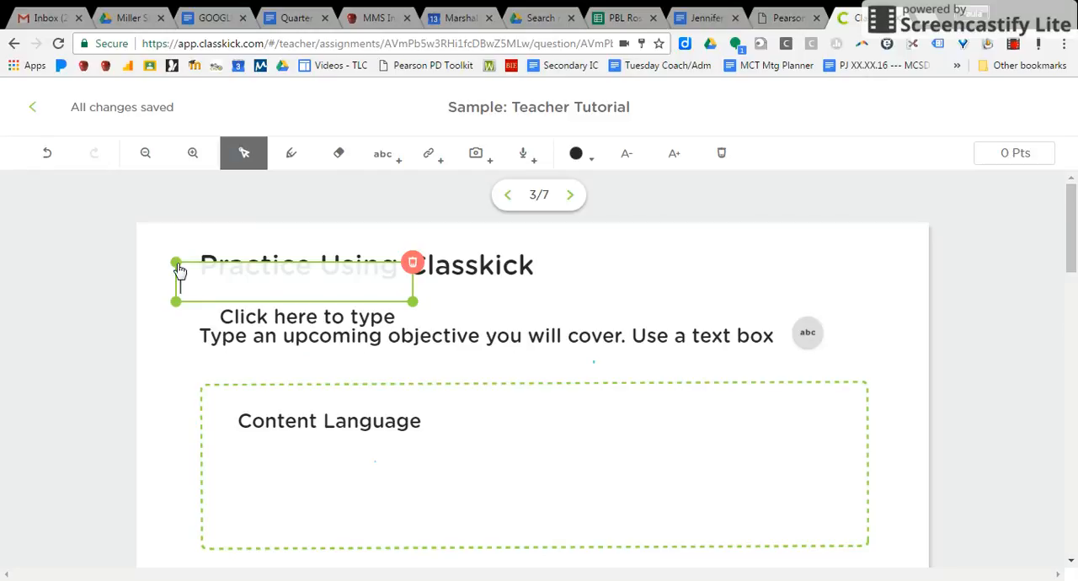
left_click_drag(179, 268, 539, 445)
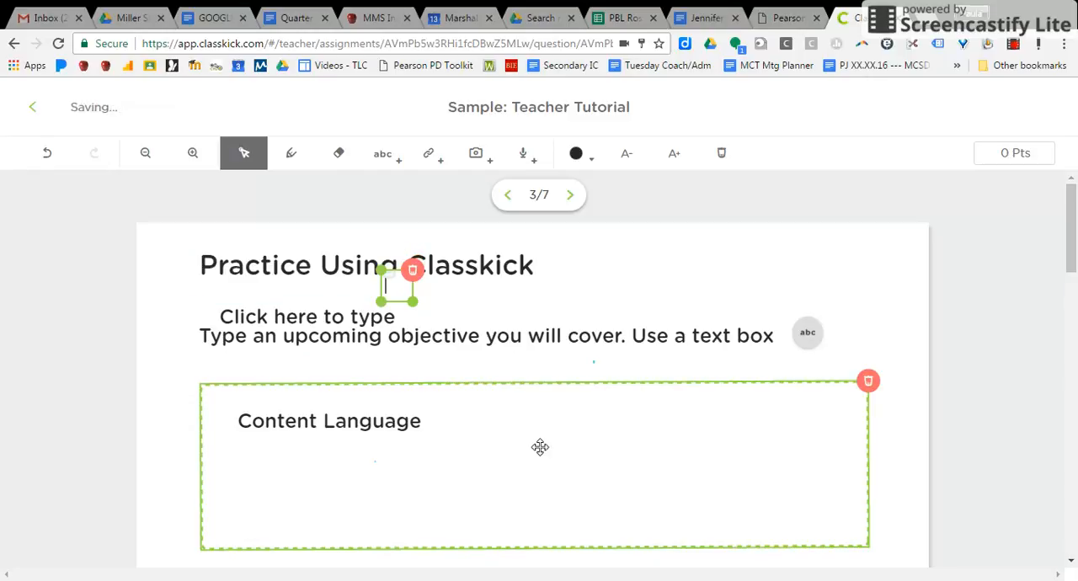
left_click_drag(416, 308, 600, 305)
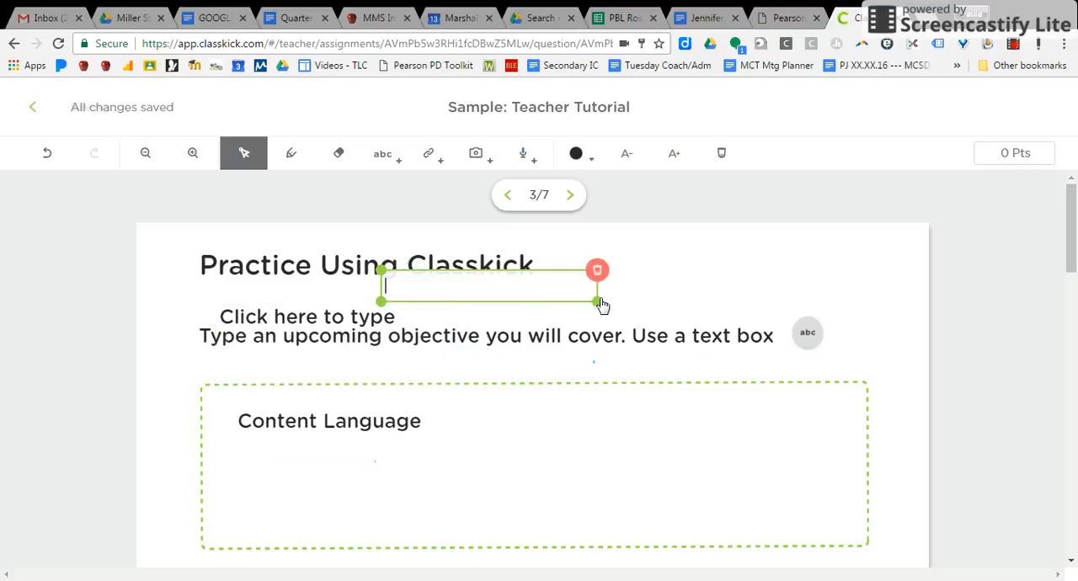
left_click_drag(450, 278, 618, 413)
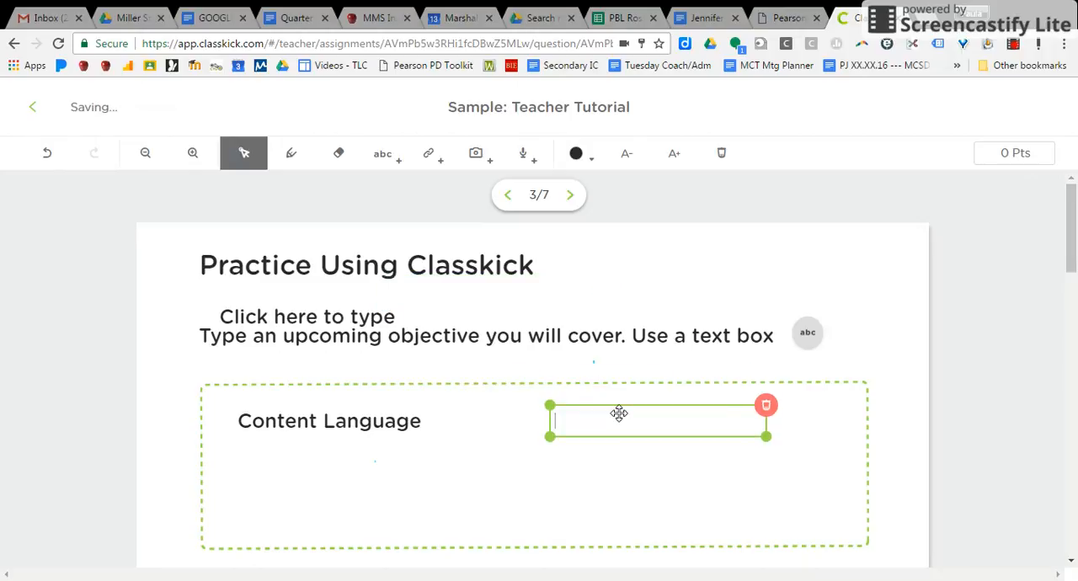
Review the tutorial's link, audio and image practice slides, 4 to 6, and return to the assignments list.
left_click(571, 196)
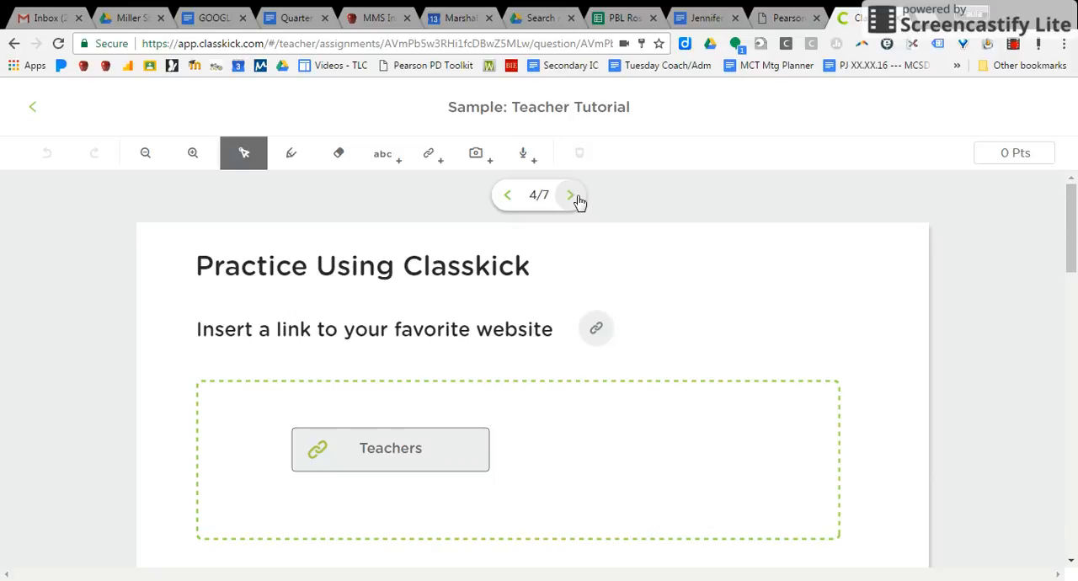
left_click(403, 438)
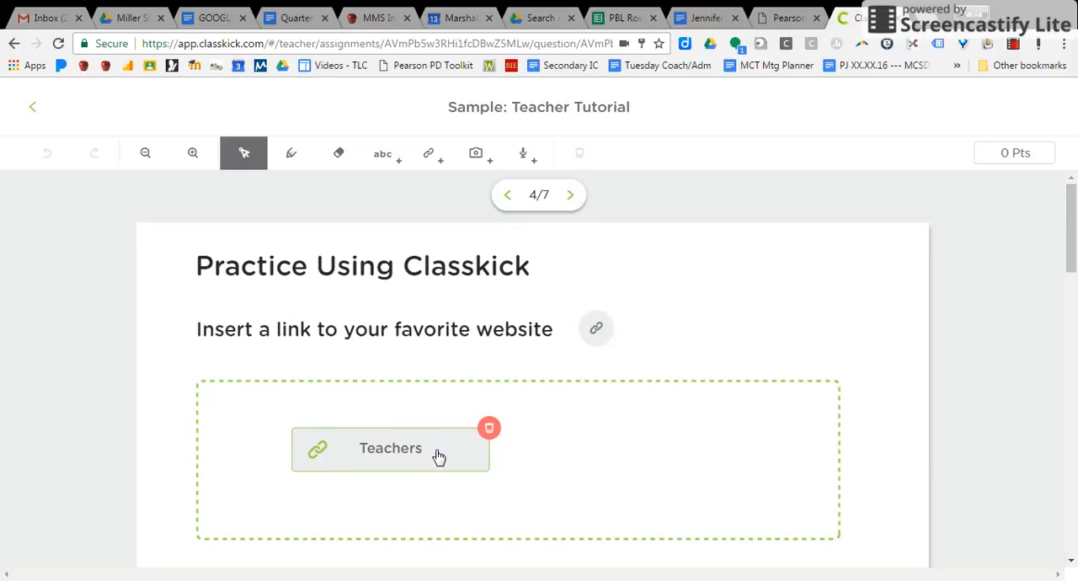
left_click(539, 299)
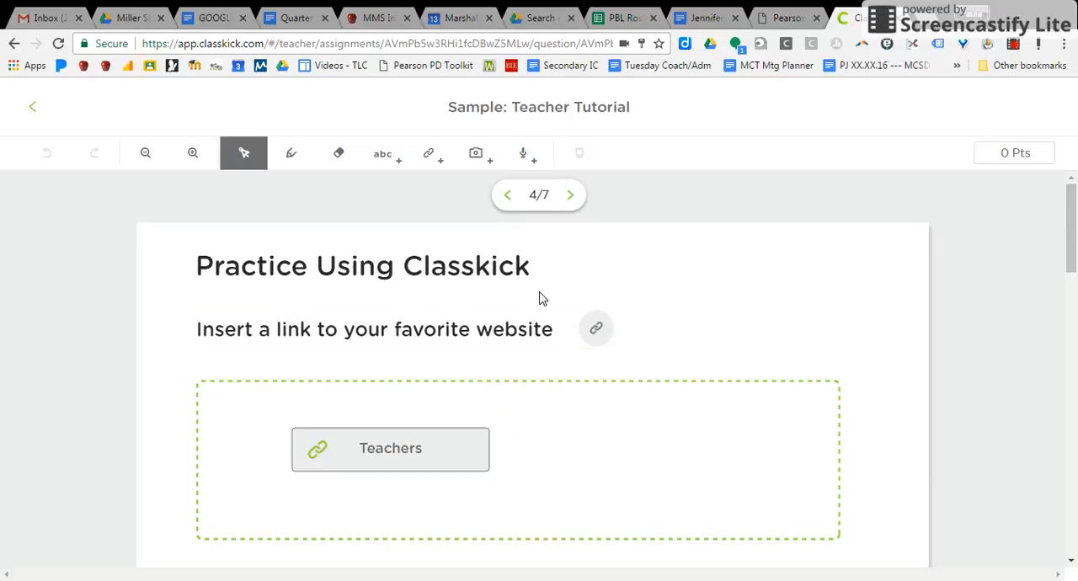
left_click(573, 195)
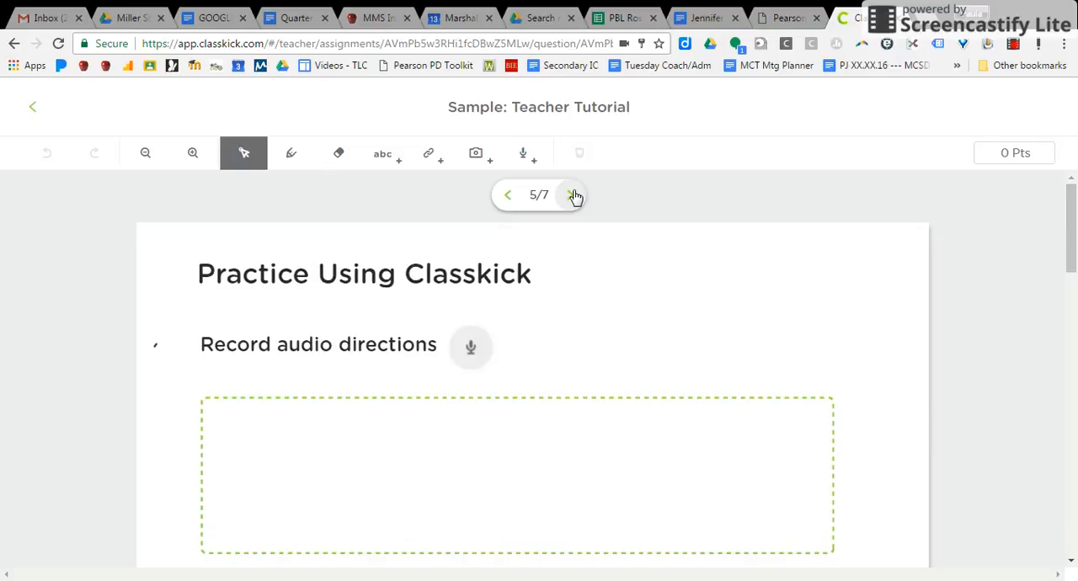
left_click(492, 350)
left_click(575, 351)
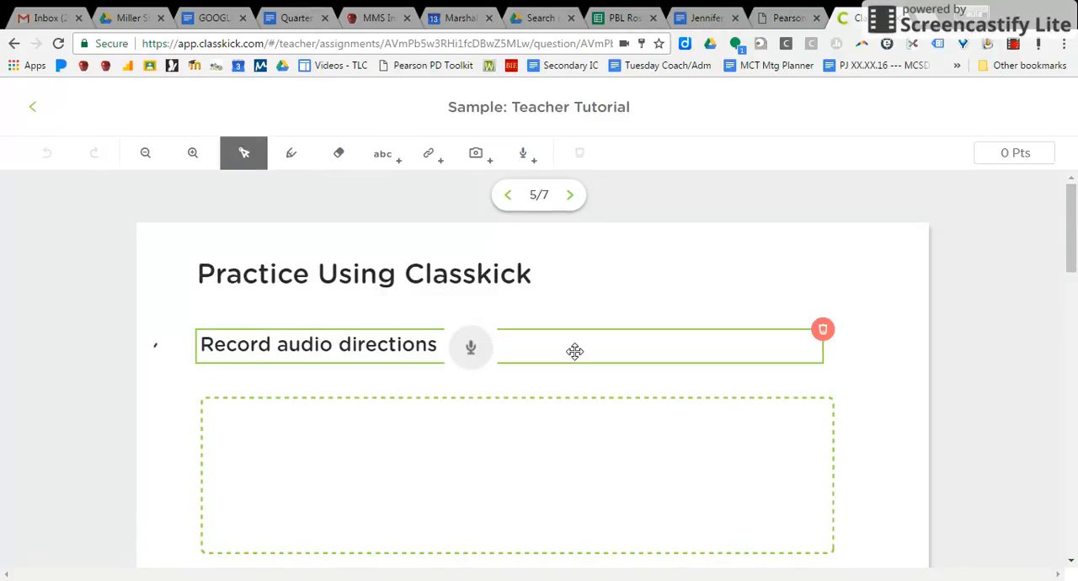
left_click(570, 197)
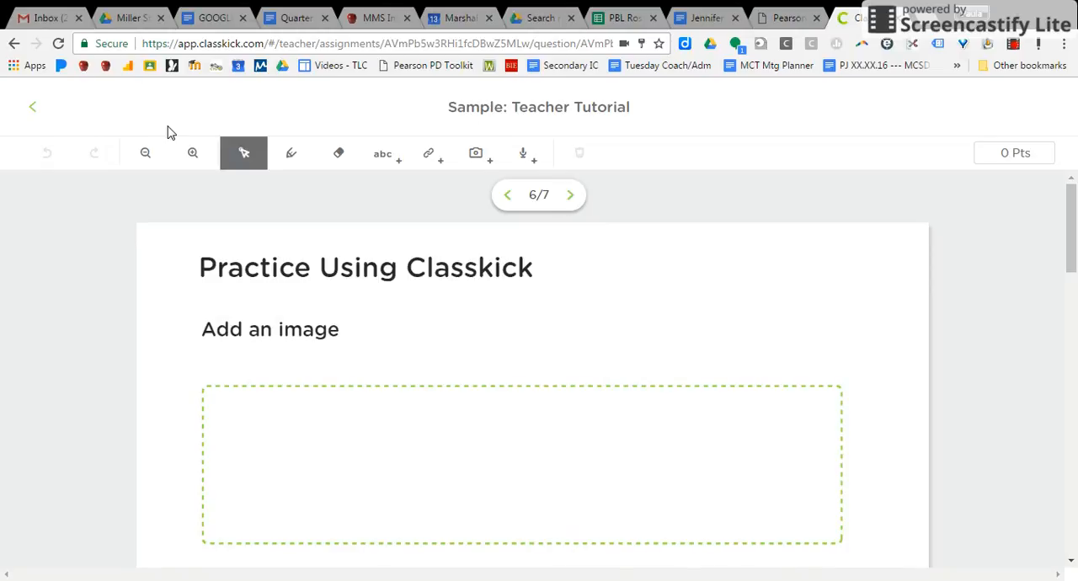
left_click(30, 110)
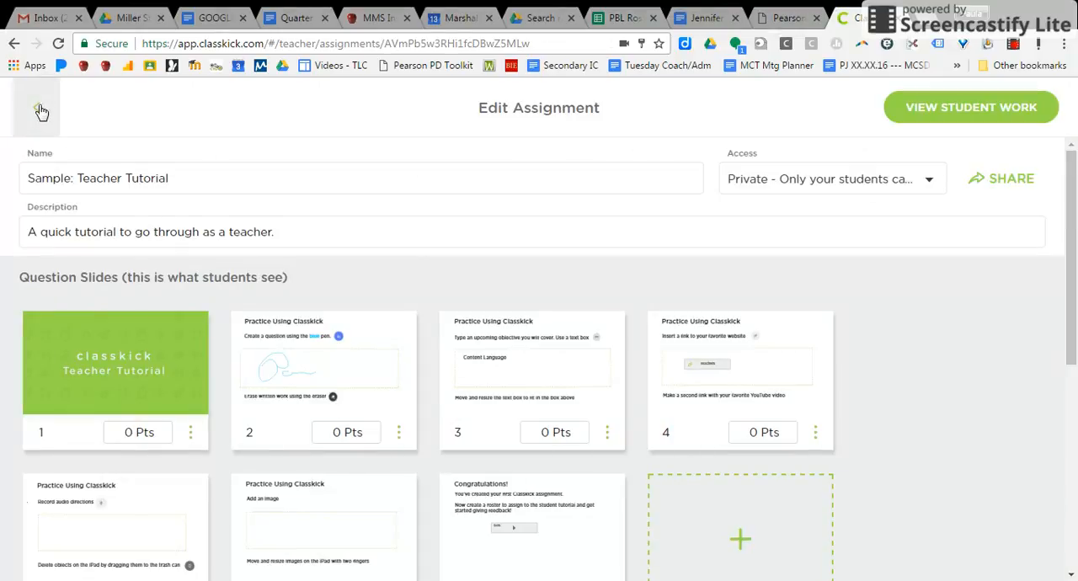
left_click(37, 108)
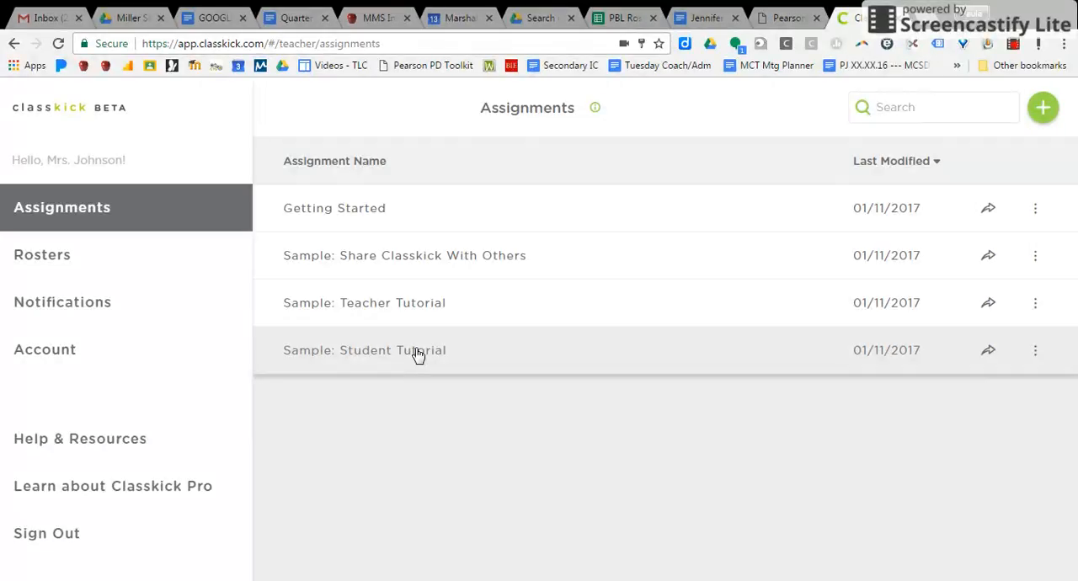
Look at slide 2 of the Sample: Student Tutorial assignment and open that assignment's student work view.
left_click(417, 355)
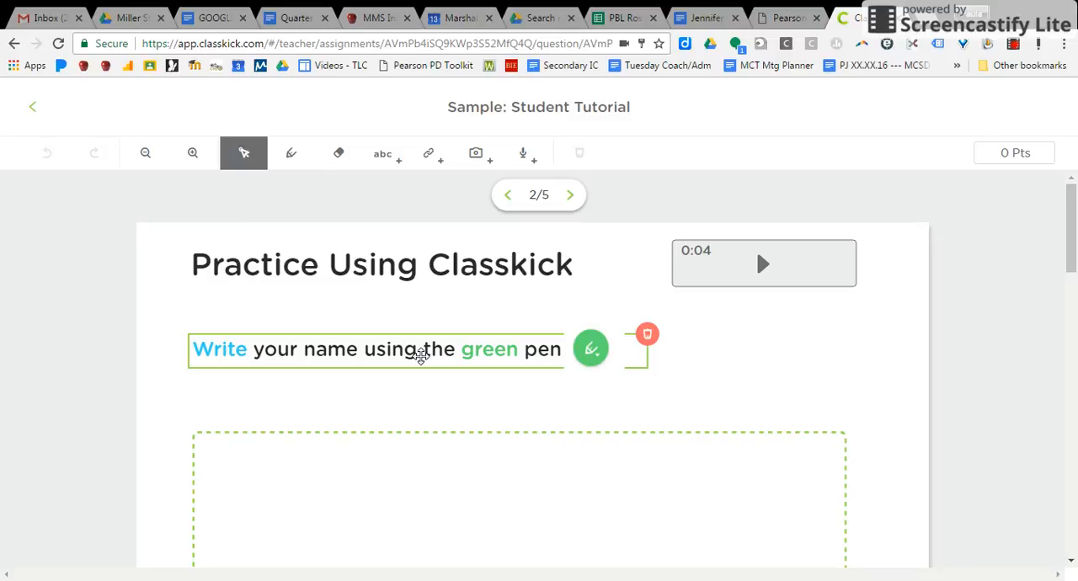
left_click(389, 262)
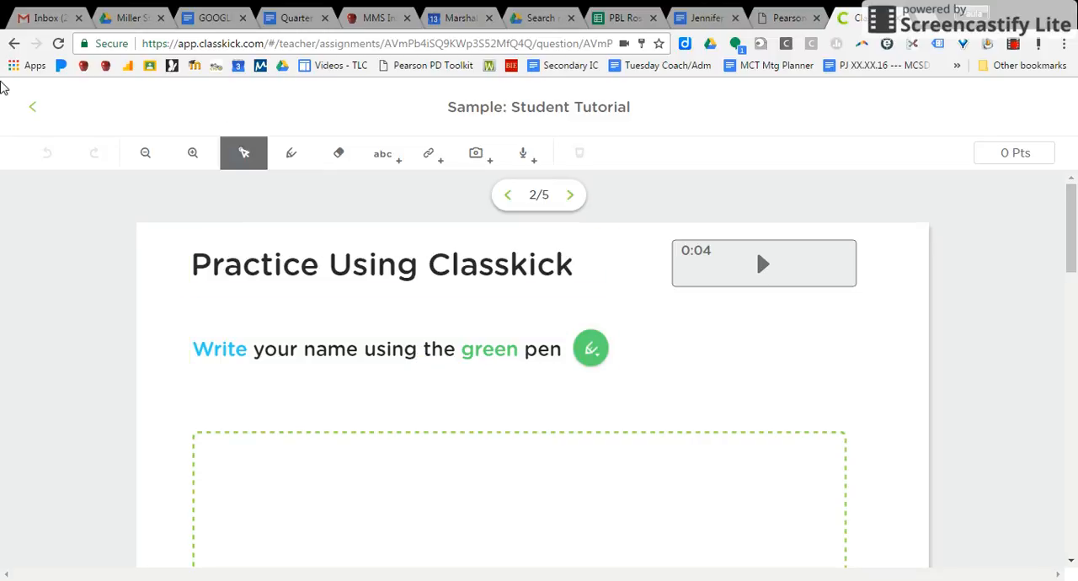
left_click(38, 111)
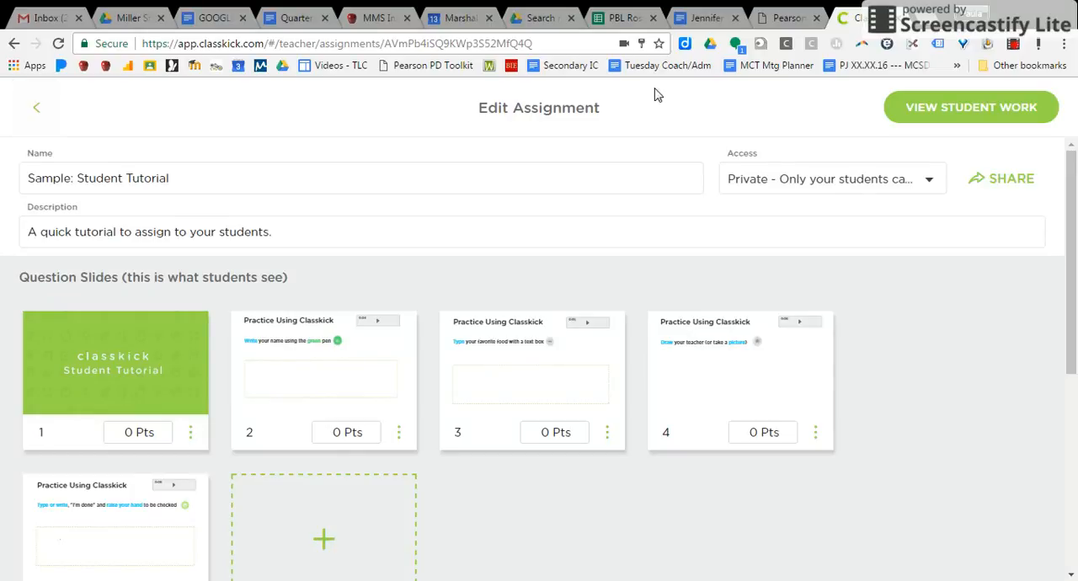
left_click(919, 123)
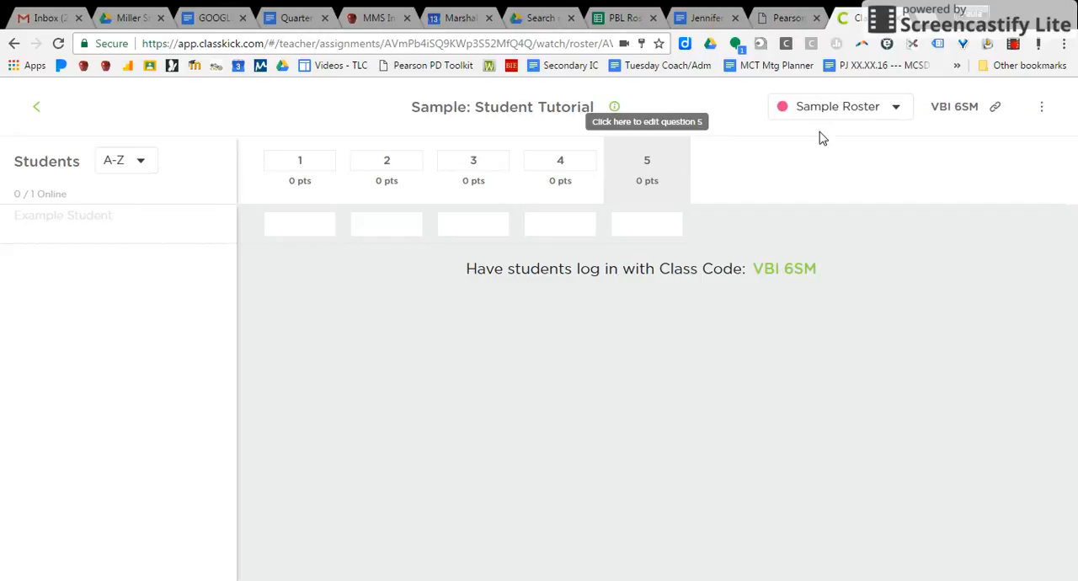
left_click(1013, 44)
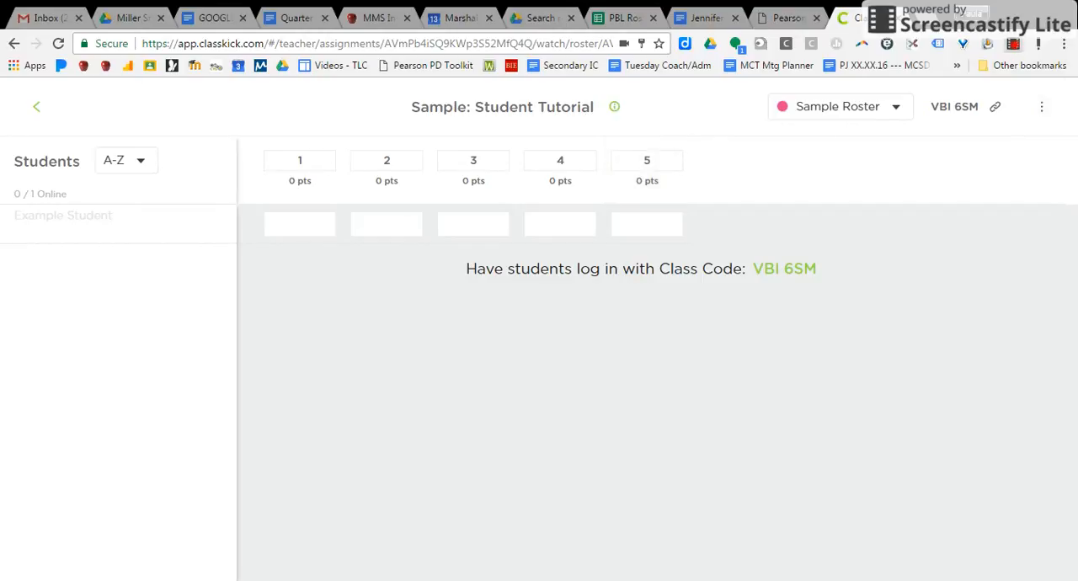